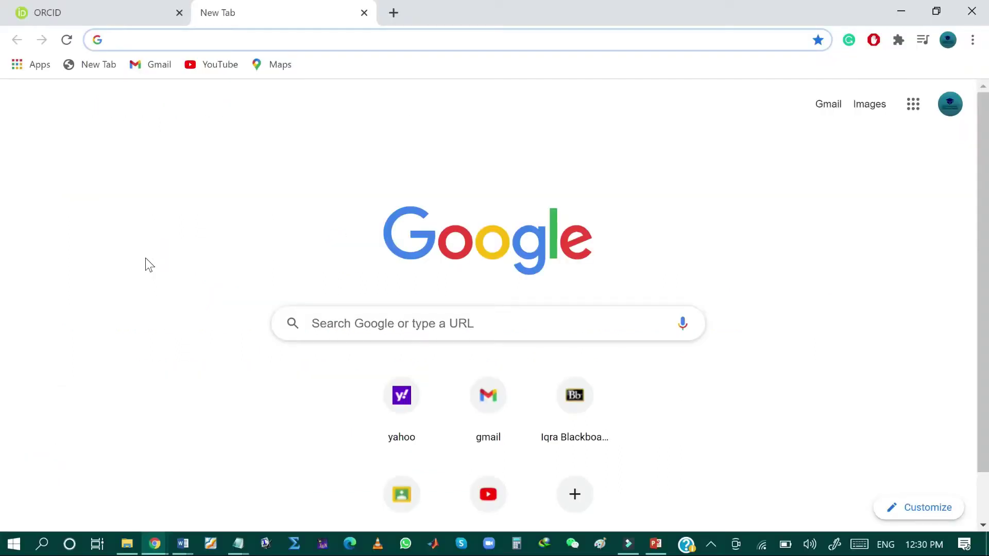
- Search Google for Google Scholar and open the Google Scholar site from the results
type("google")
key("Return")
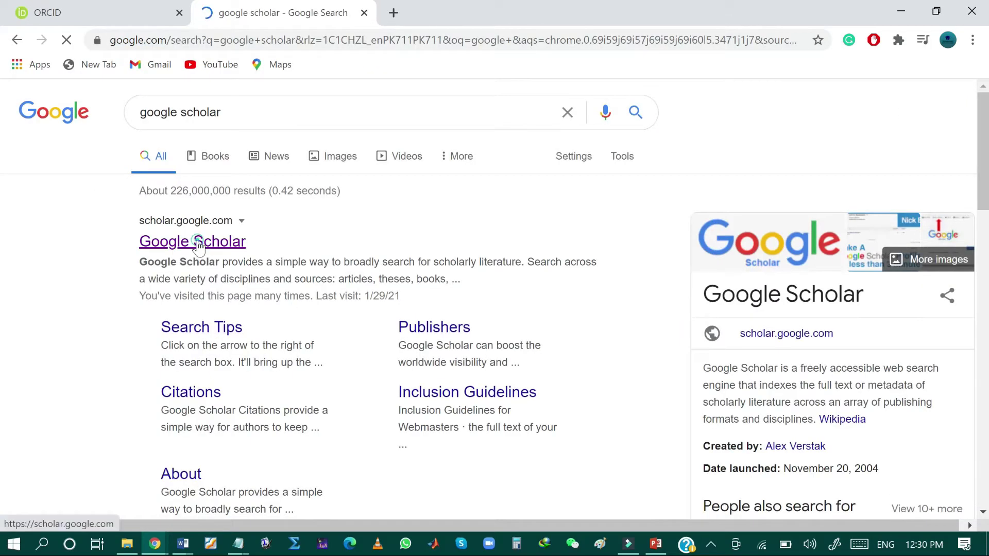
left_click(199, 247)
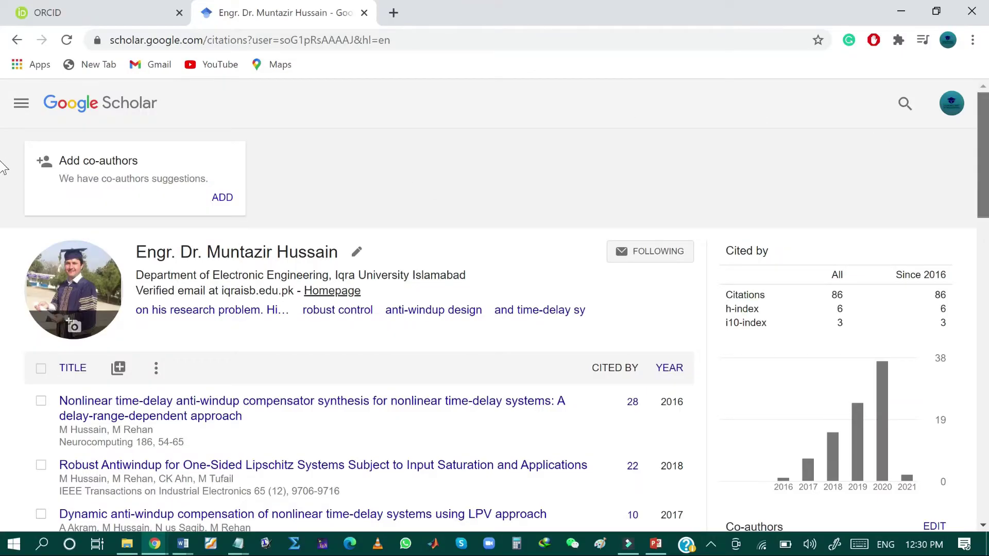
- Select all twenty articles initially listed on the Scholar profile with the select-all checkbox
scroll(3, 204, "down", 3)
scroll(3, 206, "down", 3)
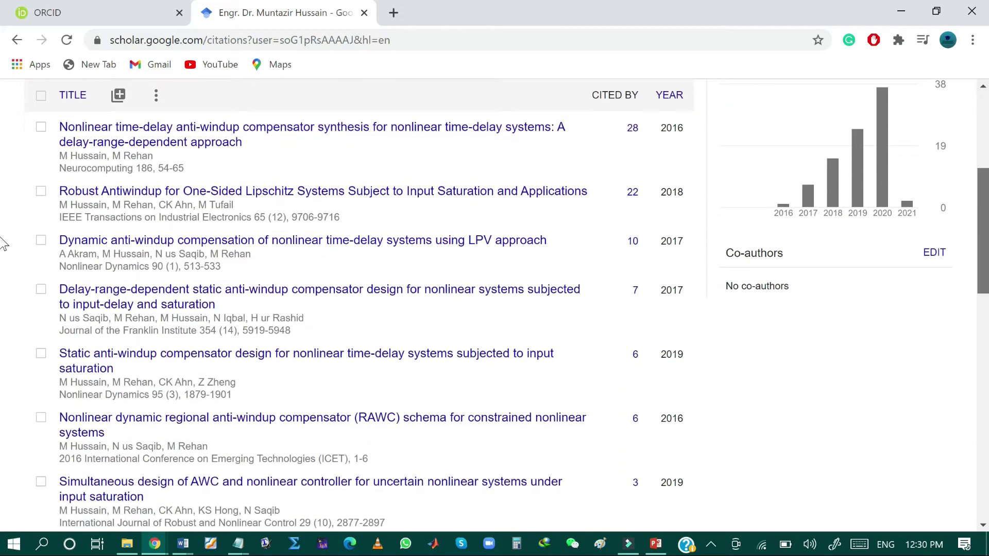
scroll(3, 245, "down", 2)
scroll(3, 289, "down", 4)
scroll(2, 335, "down", 3)
scroll(2, 363, "down", 5)
scroll(3, 464, "down", 2)
scroll(2, 335, "up", 15)
scroll(3, 180, "up", 5)
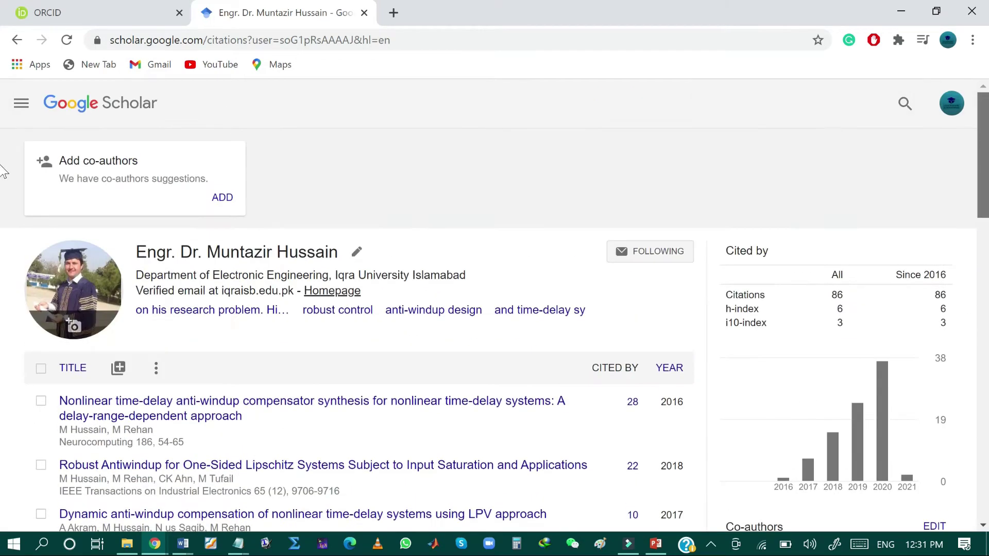
scroll(4, 178, "down", 2)
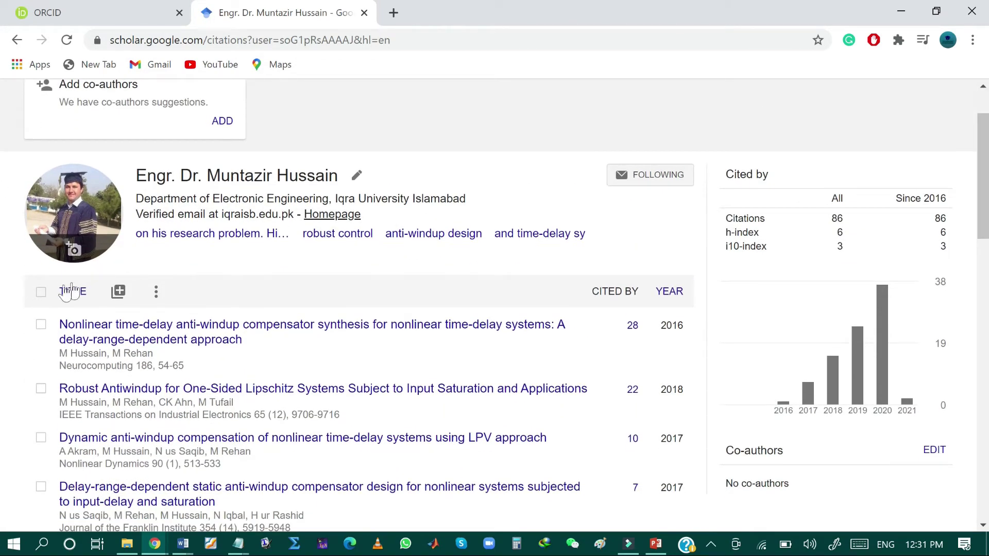
left_click(41, 294)
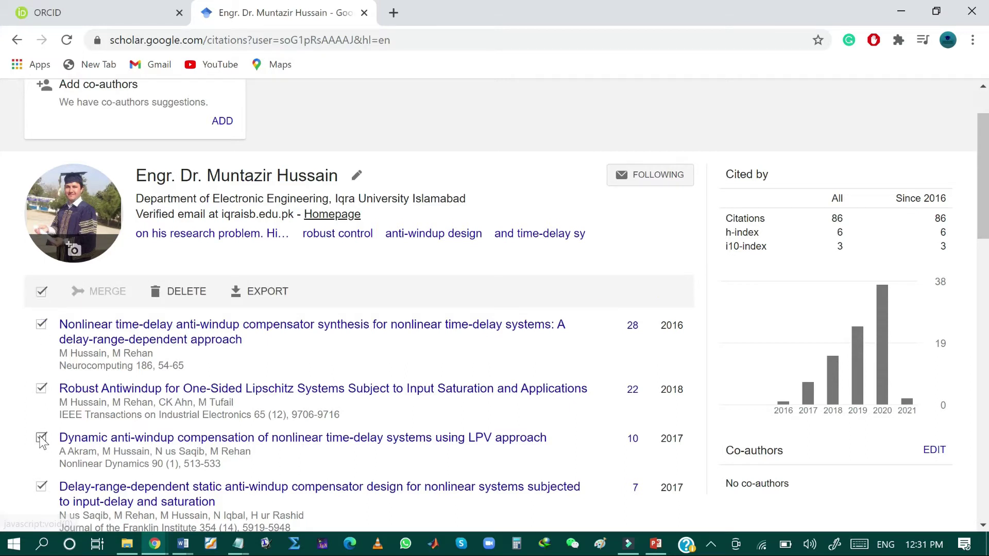
- Load the articles beyond the first twenty and add the 21st article to the selection
scroll(4, 176, "down", 3)
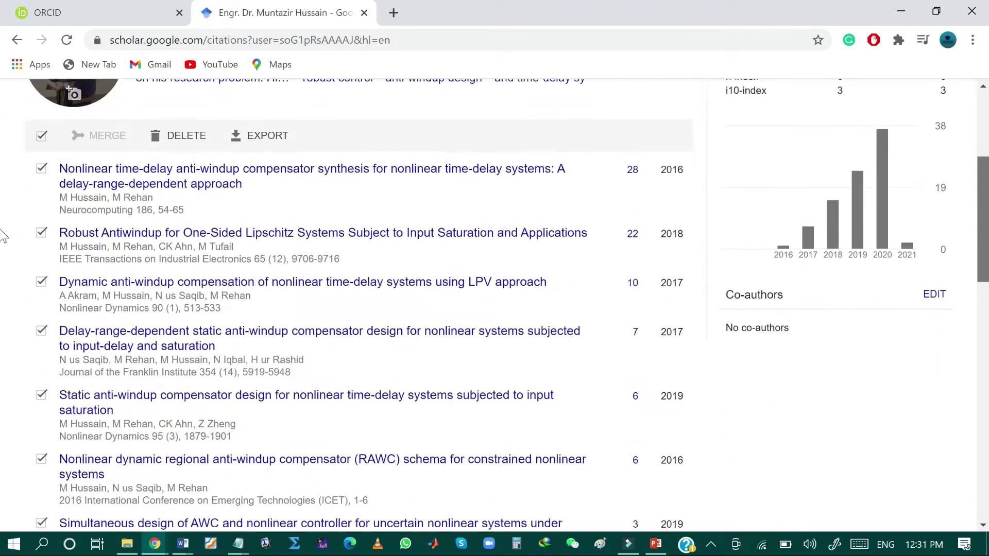
scroll(4, 258, "down", 3)
scroll(4, 360, "down", 5)
scroll(4, 402, "down", 2)
scroll(4, 438, "down", 3)
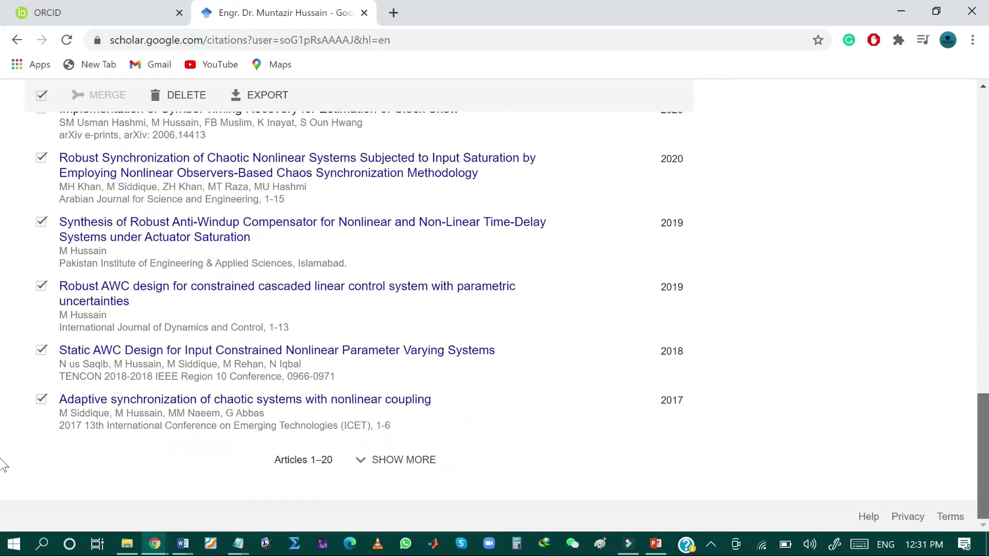
left_click(425, 468)
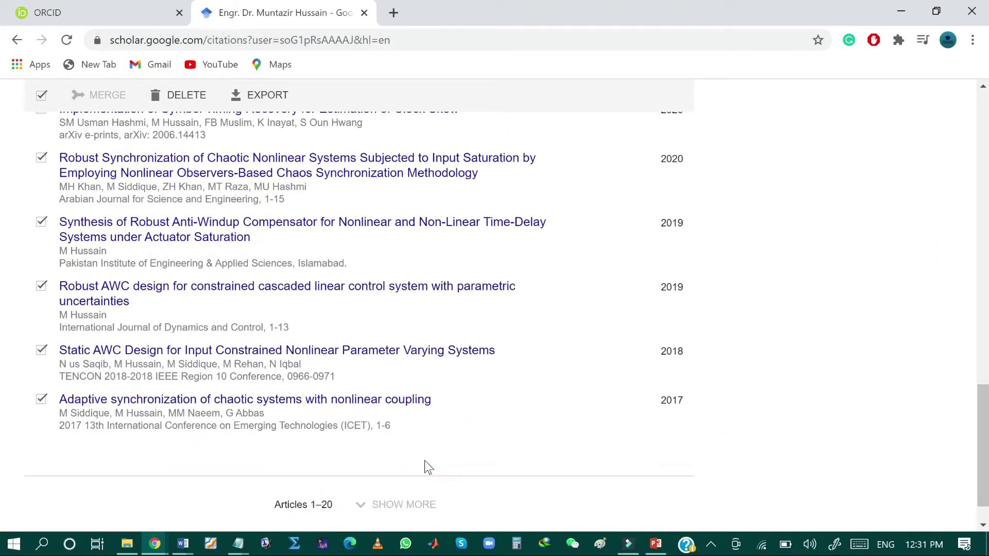
scroll(3, 430, "down", 2)
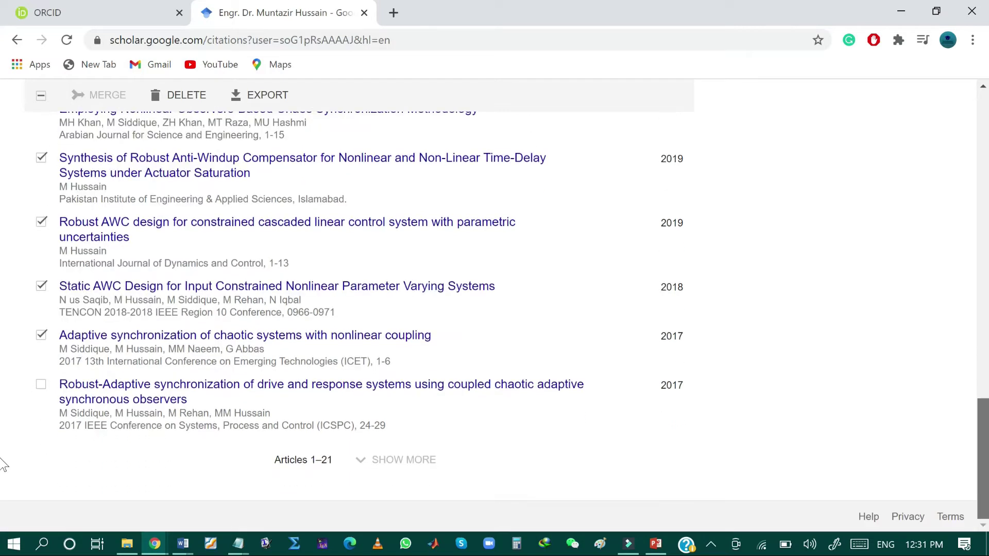
left_click(41, 385)
scroll(2, 344, "up", 8)
scroll(3, 344, "up", 7)
scroll(1, 131, "up", 3)
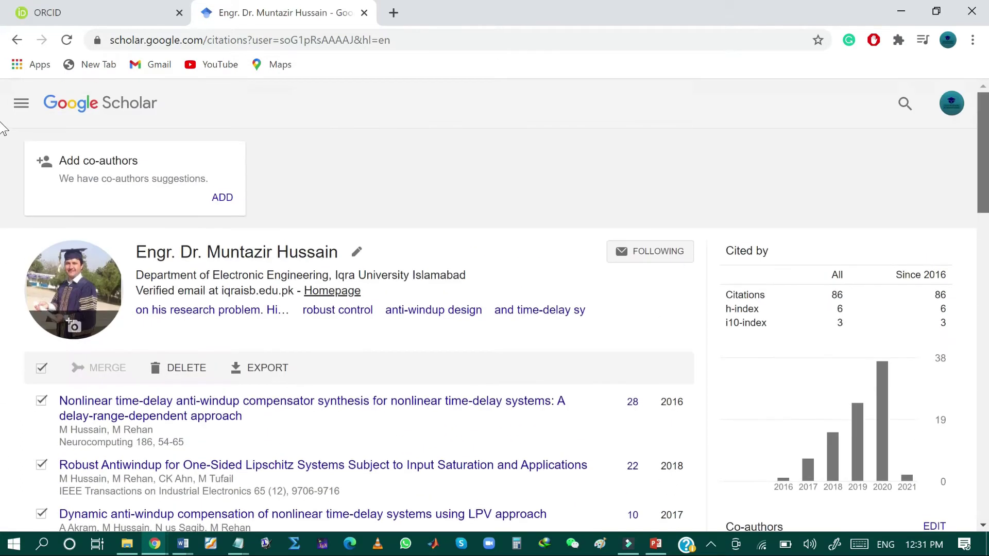
- Export the 21 selected articles in BibTeX format
left_click(268, 375)
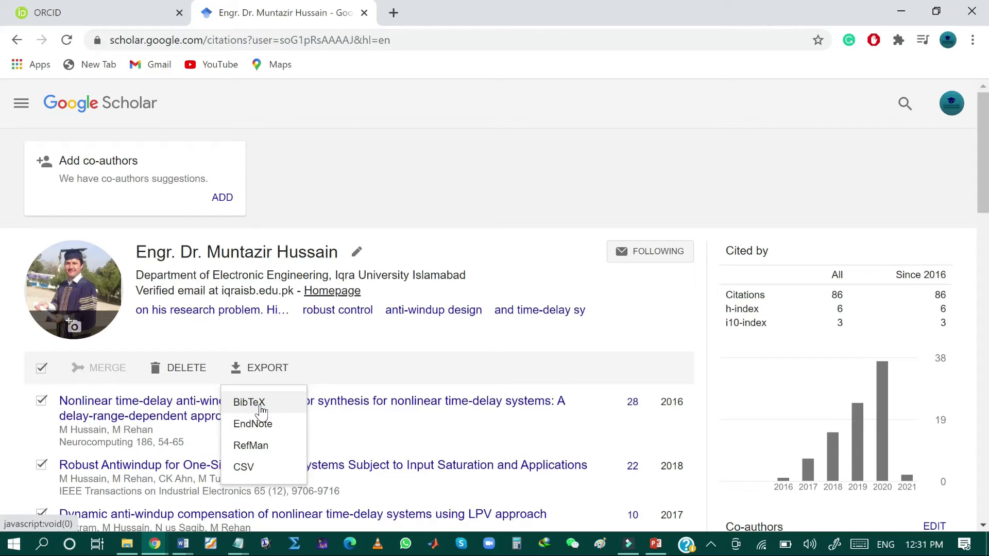
left_click(262, 411)
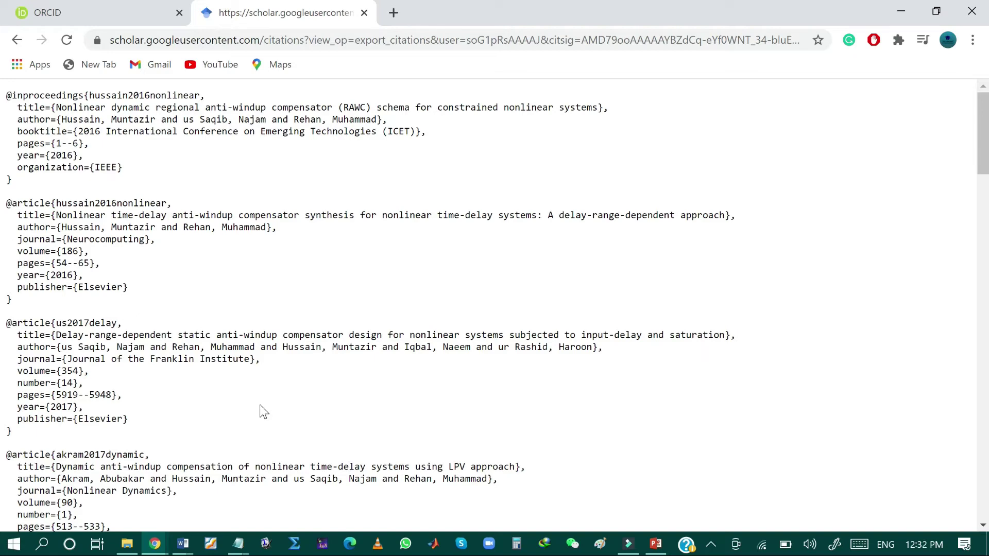
- Highlight the entire BibTeX export page text with Ctrl+A
mouse_move(981, 185)
left_mouse_down()
mouse_move(3, 421)
mouse_move(881, 180)
left_mouse_up()
key("ctrl+a")
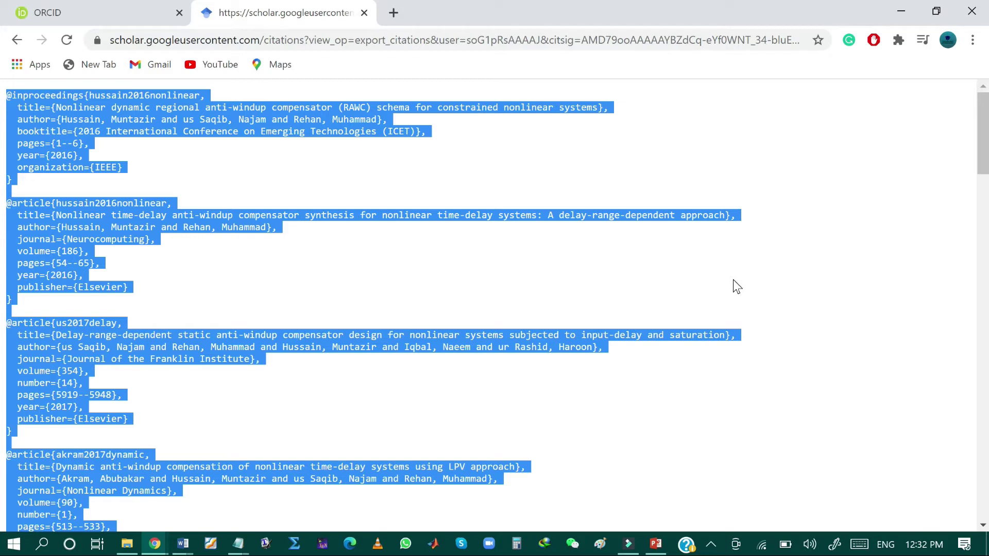
- Paste the BibTeX records into the untitled Notepad document and save it as 'Bitex'
right_click(237, 547)
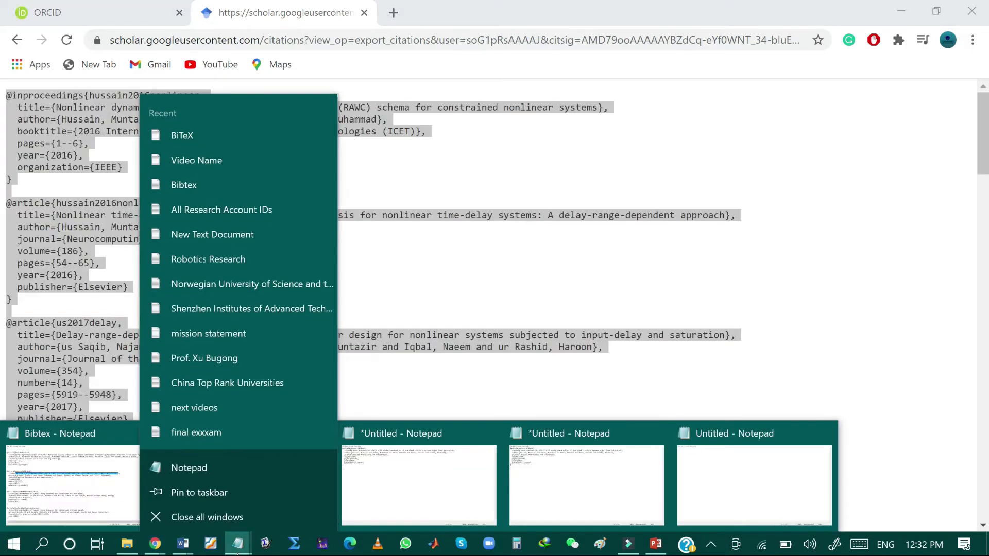
left_click(193, 473)
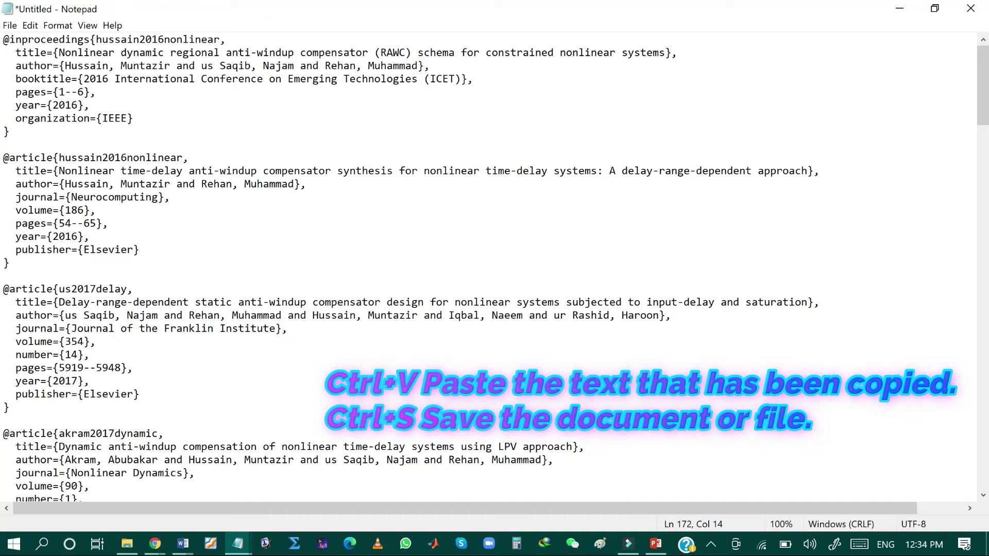
key("ctrl+s")
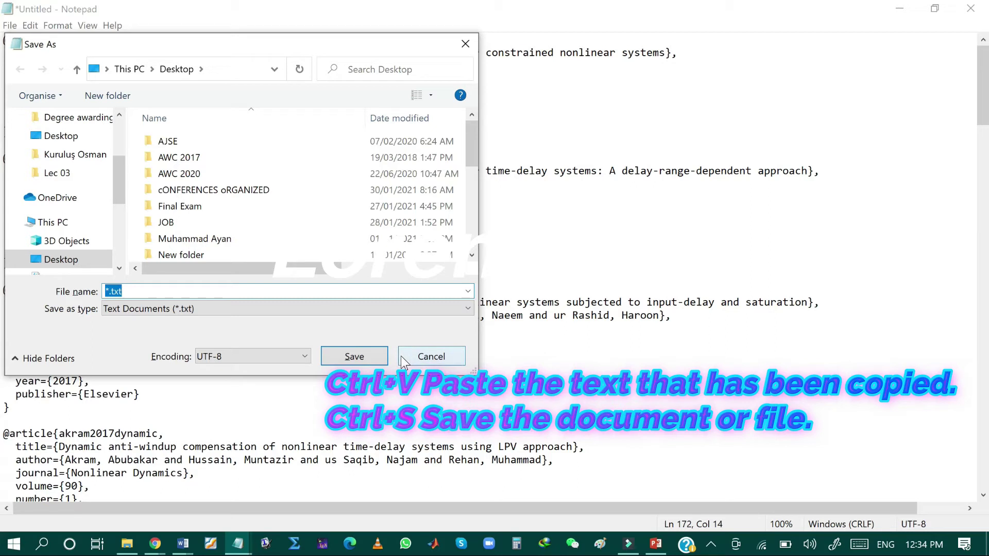
type("B")
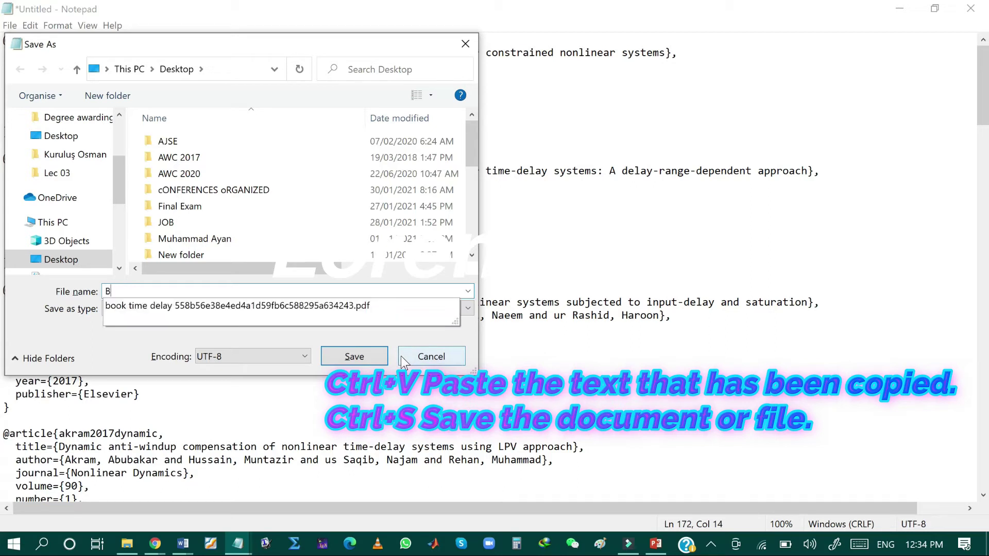
type("it")
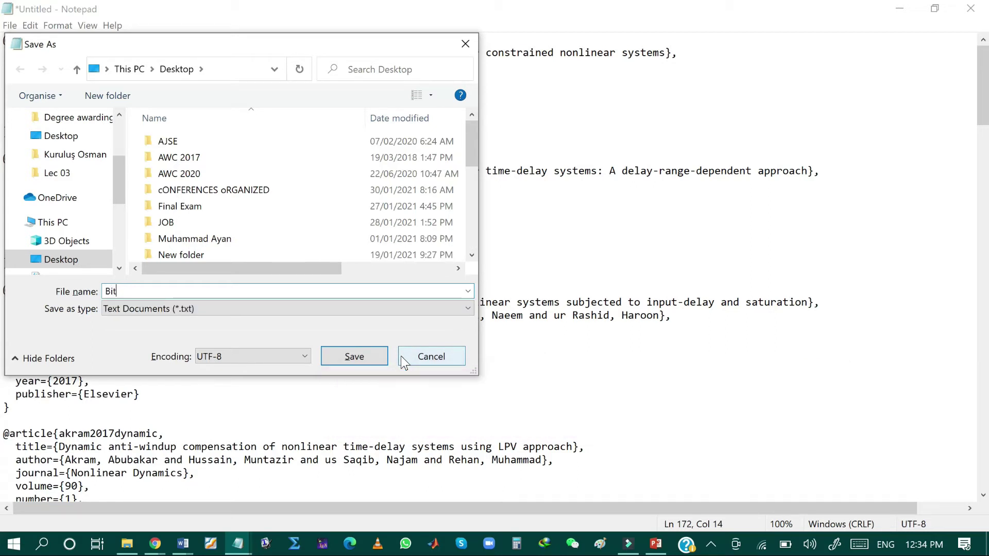
type("ex")
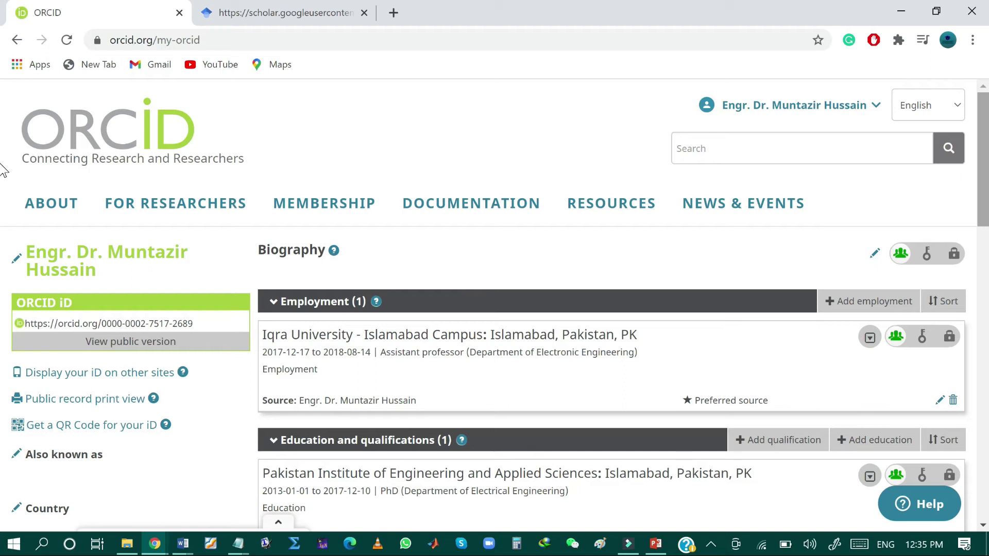
- Scroll the ORCID profile down to the Works section showing its 3 works
scroll(7, 335, "down", 10)
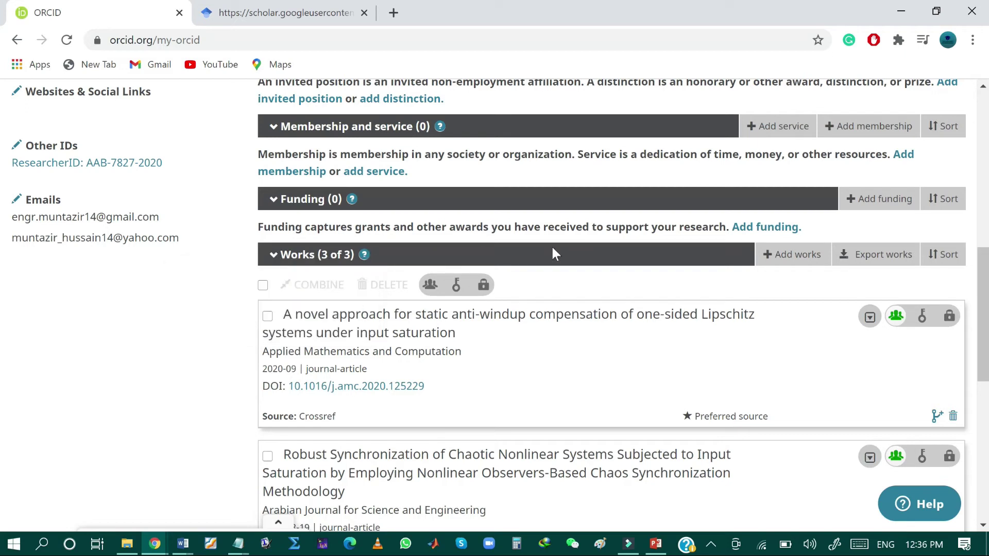
mouse_move(793, 254)
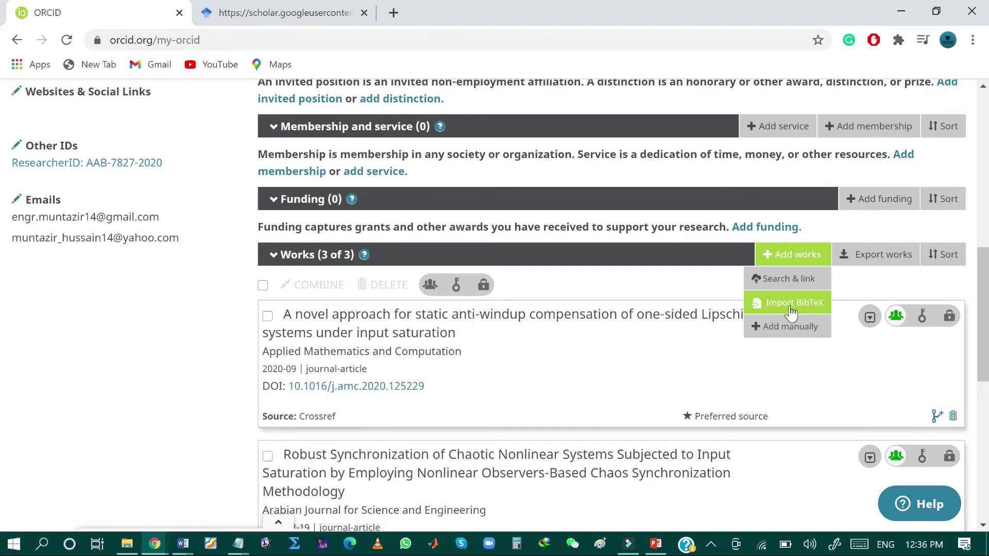
- Load the Desktop file 'Bitex' into ORCID's Import BibTeX tool
left_click(792, 305)
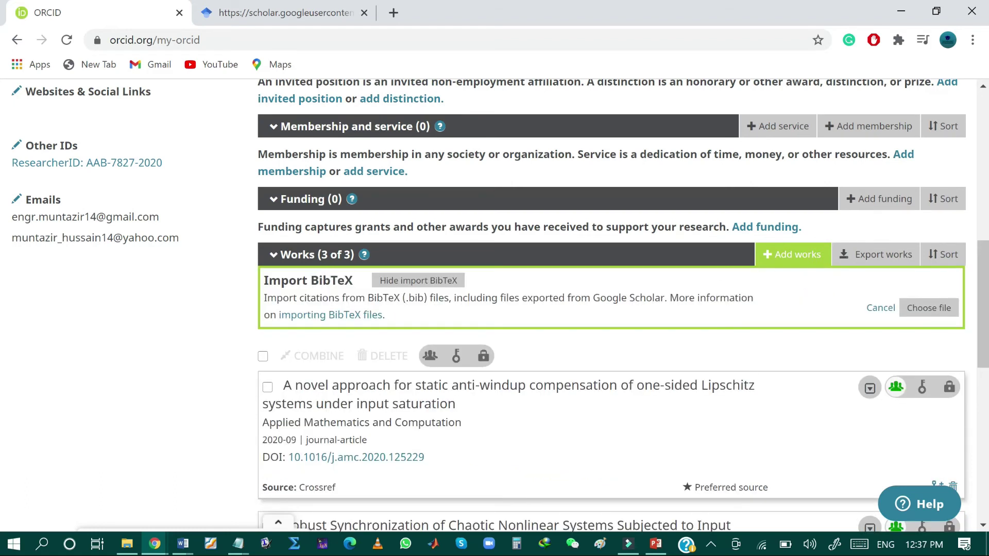
left_click_drag(368, 282, 263, 282)
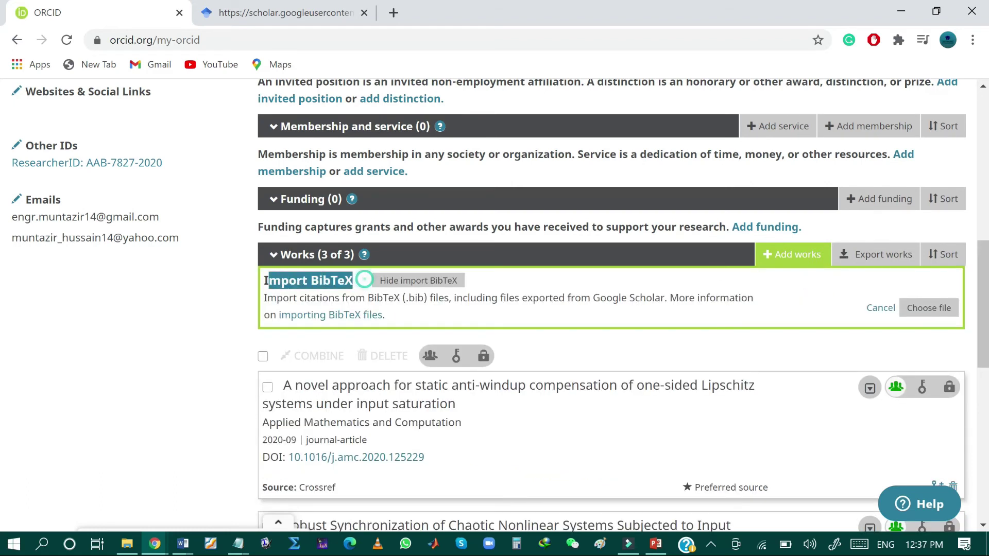
left_click(530, 282)
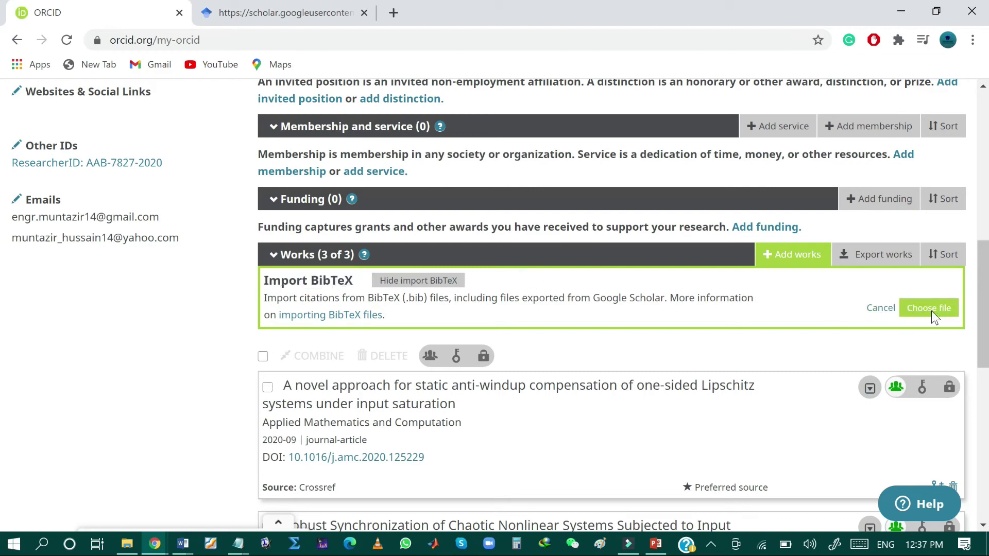
left_click(930, 309)
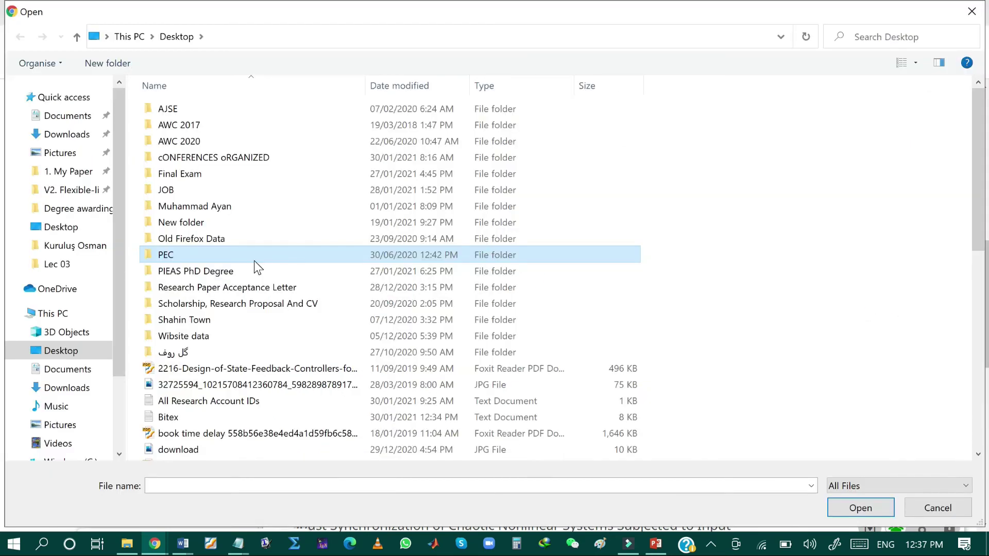
key("b")
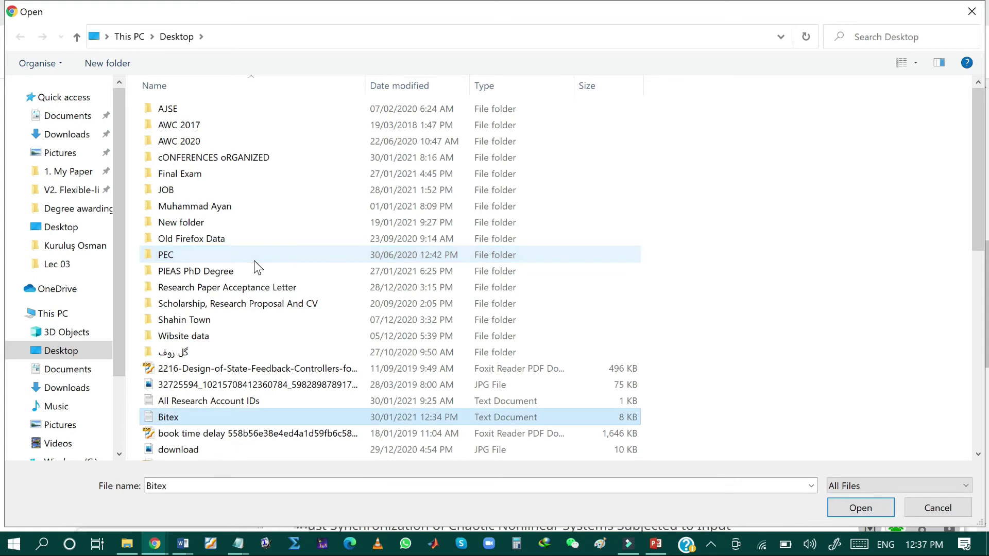
double_click(191, 420)
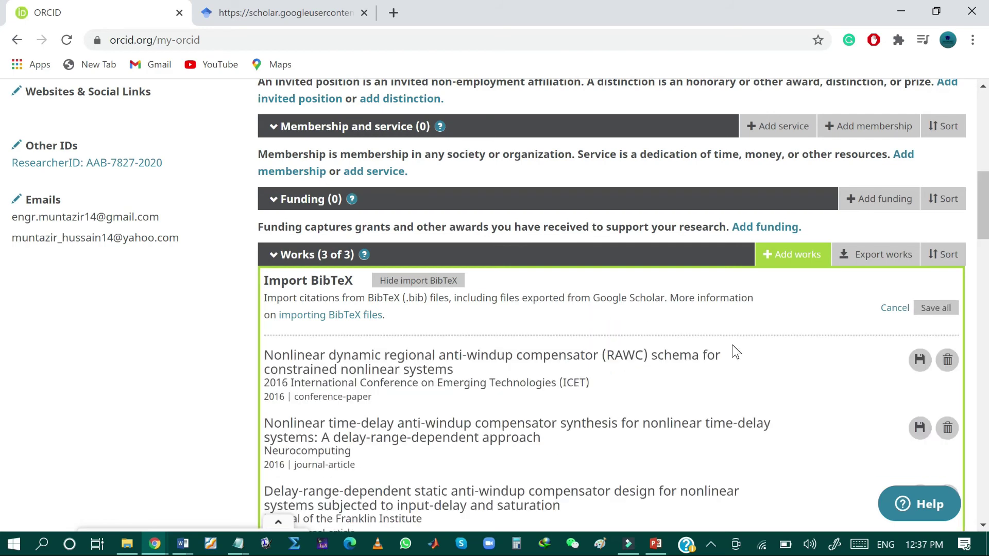
- Save all imported BibTeX citations to Works and review the resulting 24-work list
left_click(933, 309)
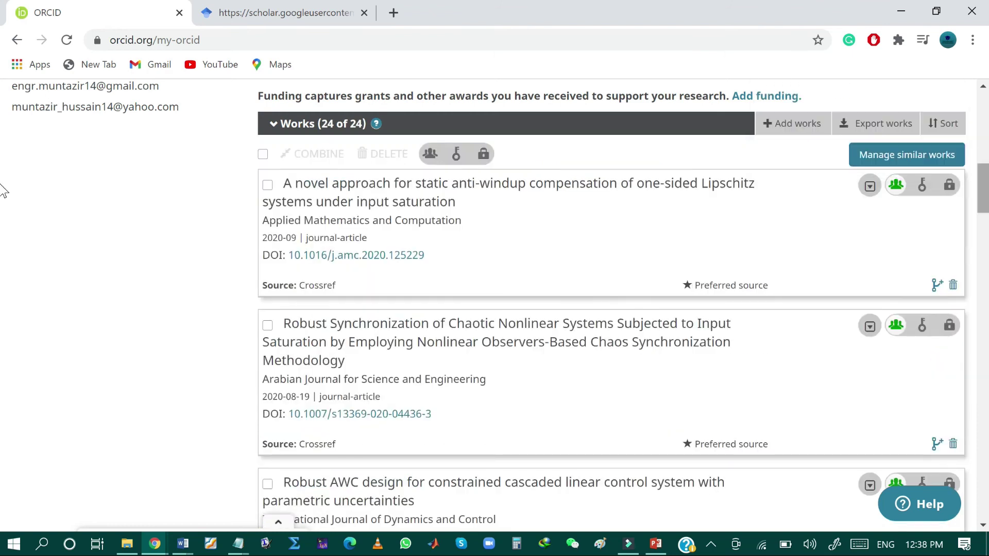
scroll(3, 185, "up", 3)
scroll(2, 183, "down", 1)
scroll(3, 191, "down", 3)
scroll(4, 208, "down", 4)
scroll(3, 230, "down", 3)
scroll(3, 257, "down", 4)
scroll(3, 289, "down", 3)
scroll(3, 309, "down", 4)
scroll(3, 325, "down", 2)
scroll(4, 340, "down", 4)
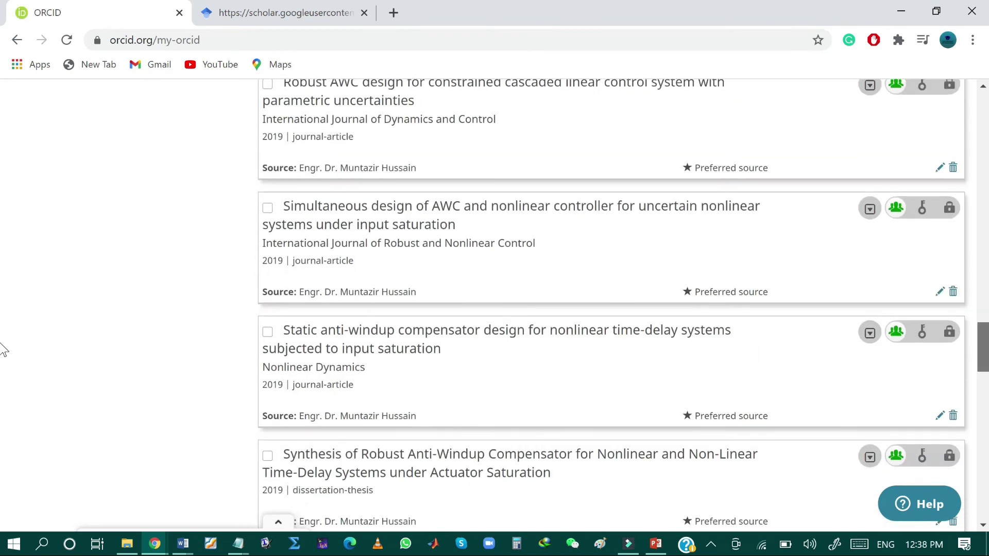
scroll(3, 361, "down", 3)
scroll(2, 397, "down", 5)
scroll(3, 428, "down", 5)
scroll(2, 463, "down", 5)
scroll(3, 489, "down", 4)
scroll(4, 476, "up", 3)
scroll(3, 453, "up", 7)
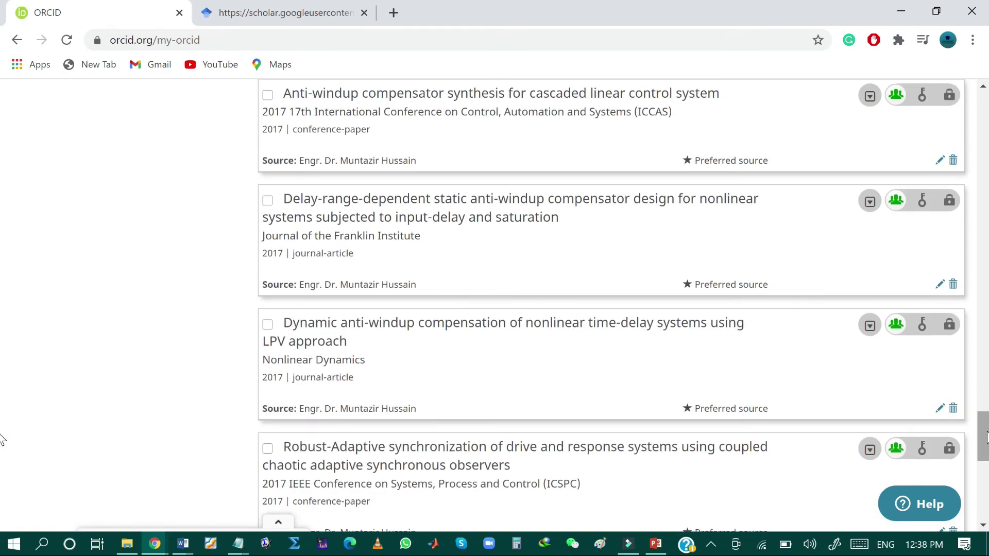